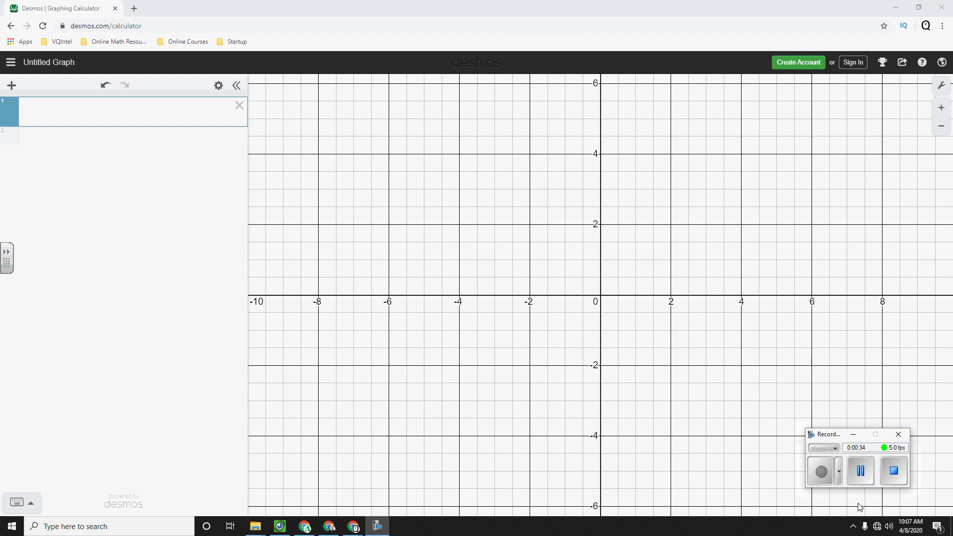
Define the list n = [1,2,...100] in the first expression.
click(128, 114)
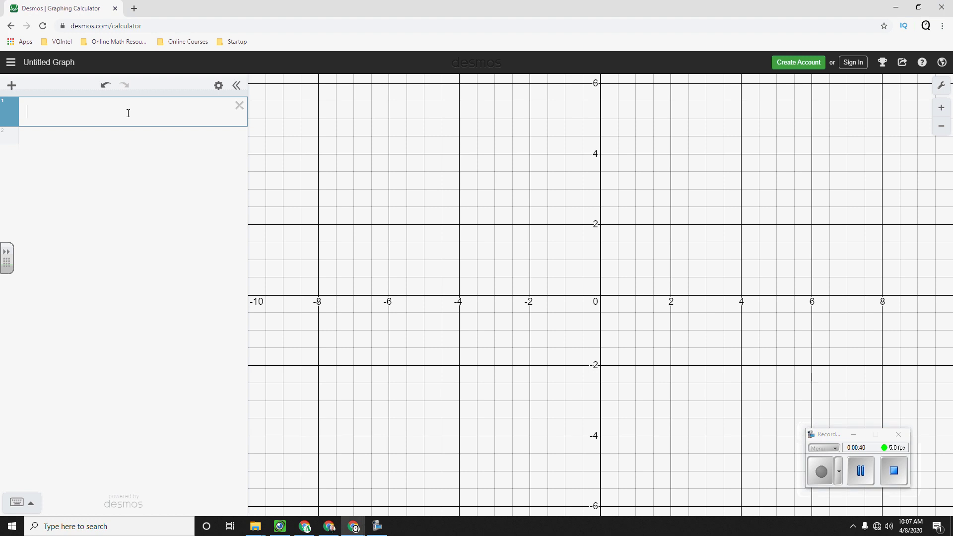
text(n=[)
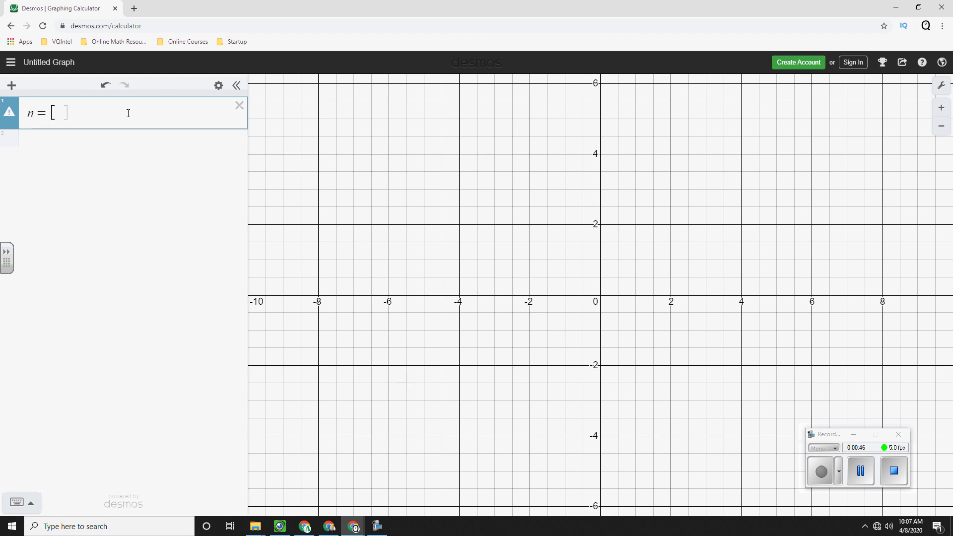
text(1,2,...100)
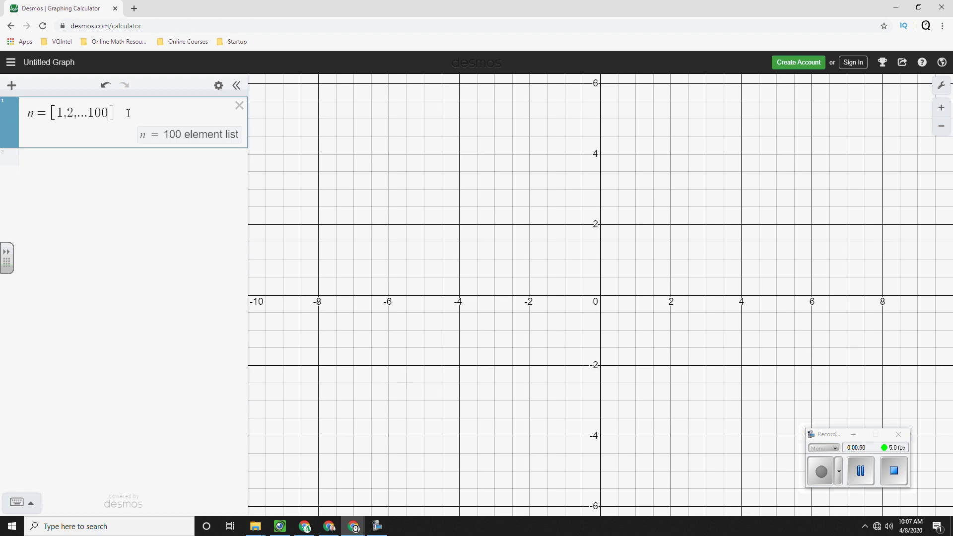
key(Return)
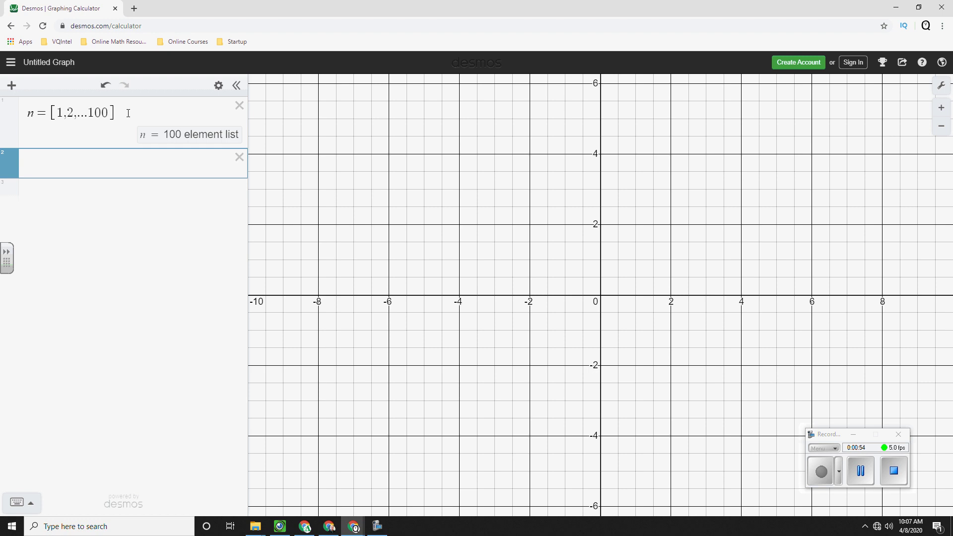
Define a_n in the second expression as the sum from k=1 to n of 1/k^2.
text(d)
text(_)
text(n)
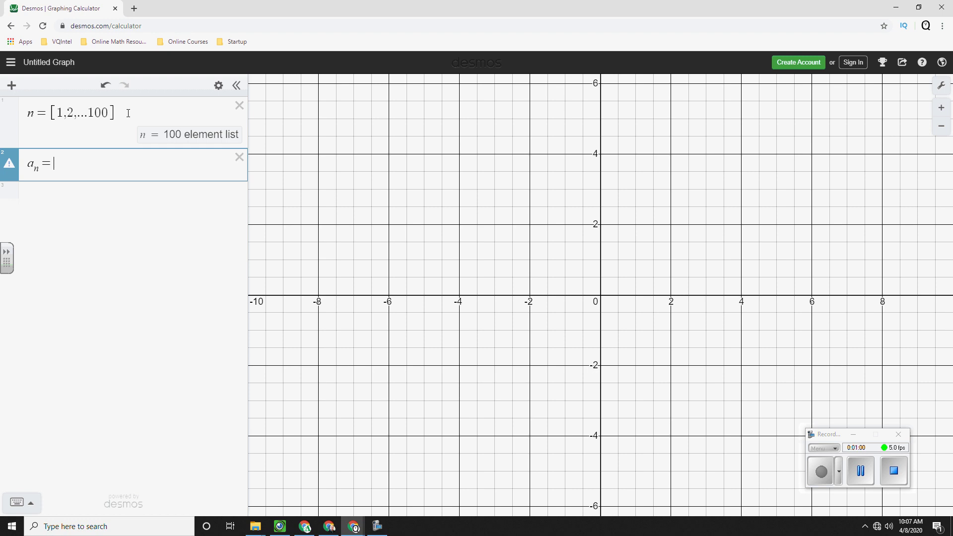
text(=sum)
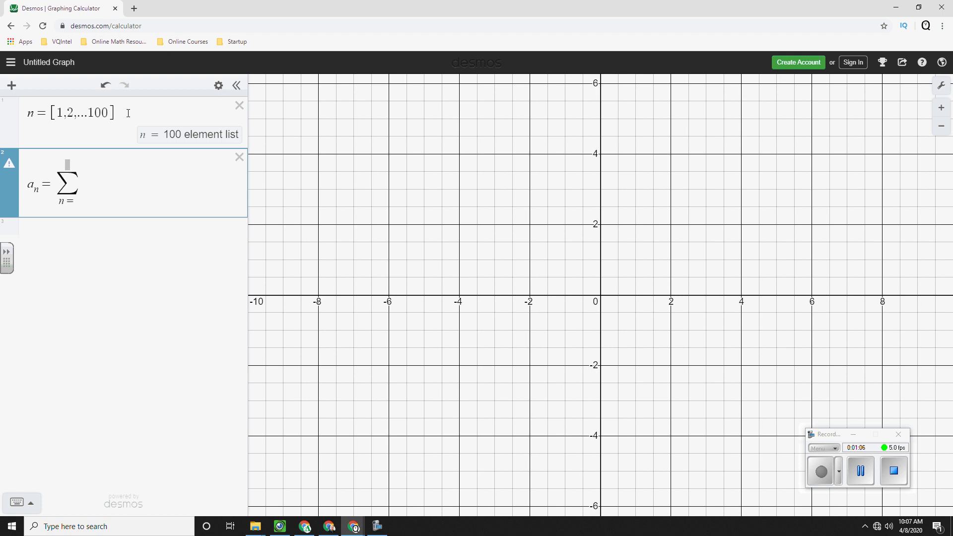
text(k)
key(Up)
text(n1)
text(1)
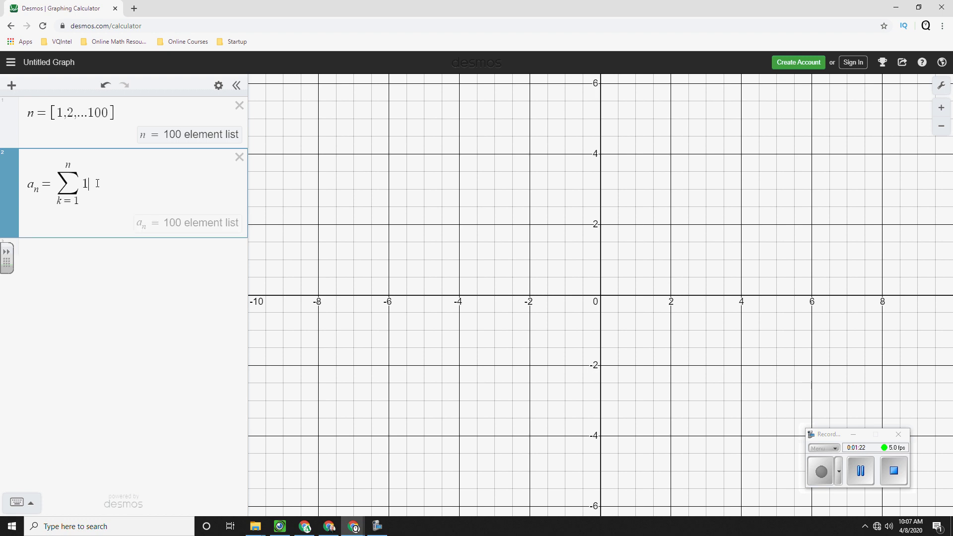
text(/n^2)
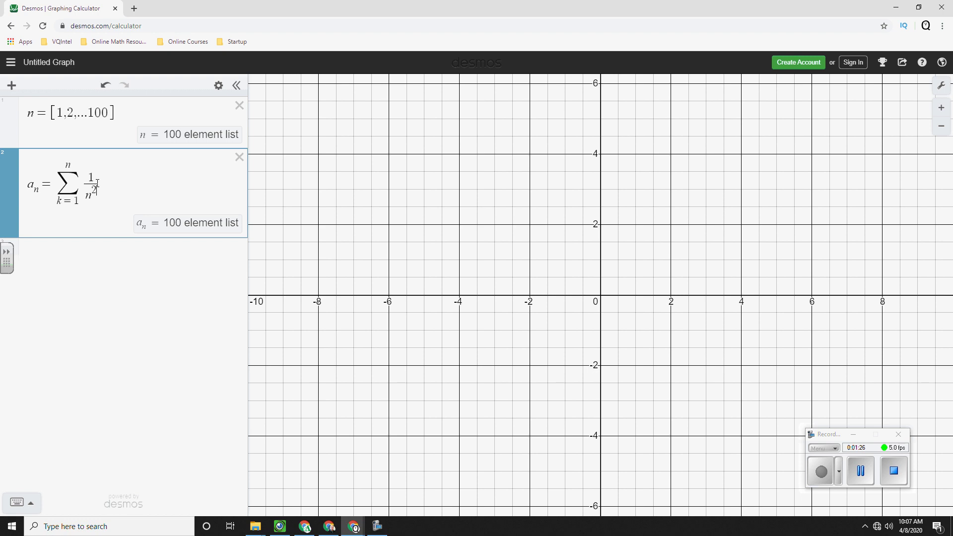
key(BackSpace)
key(BackSpace)
key(BackSpace)
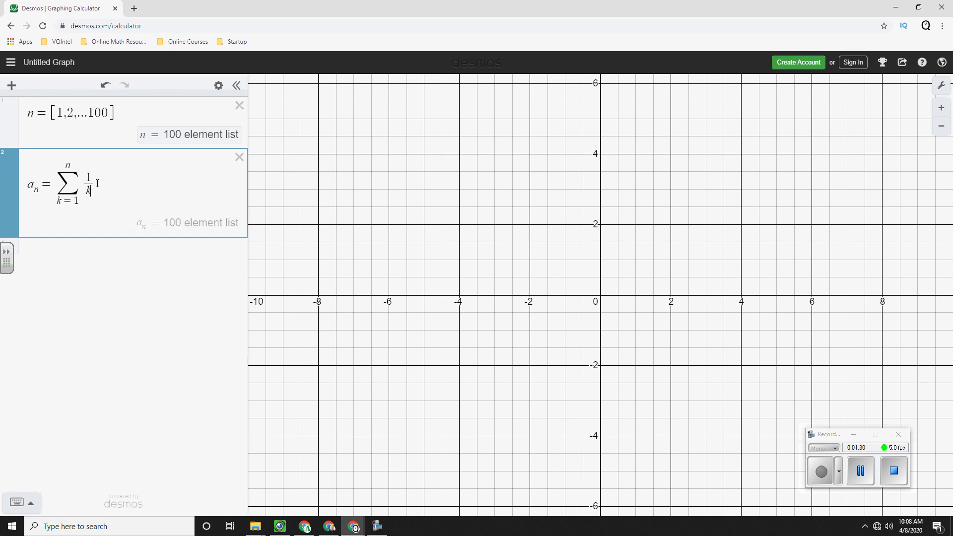
text(k^2)
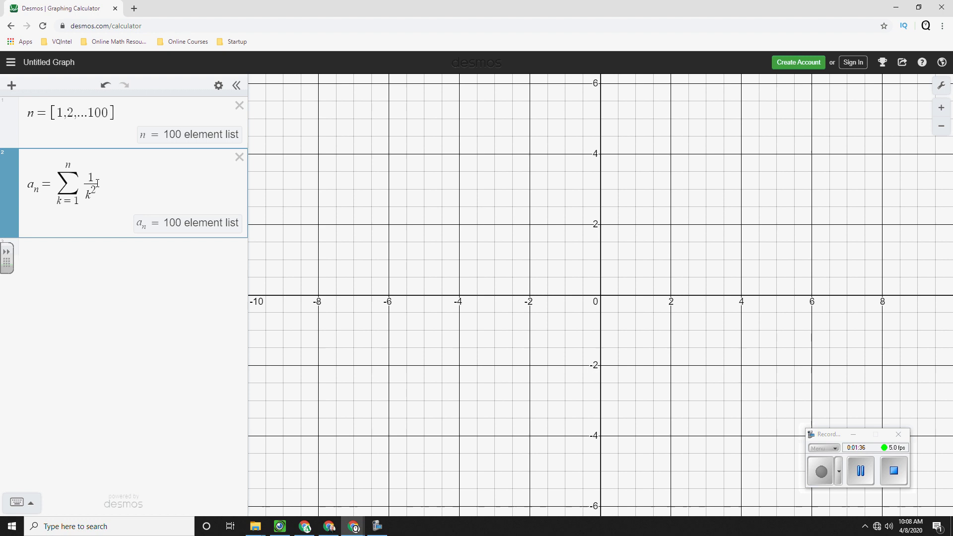
Plot the partial sums by adding the point expression (n, a_n) as the third line.
click(105, 256)
text(()
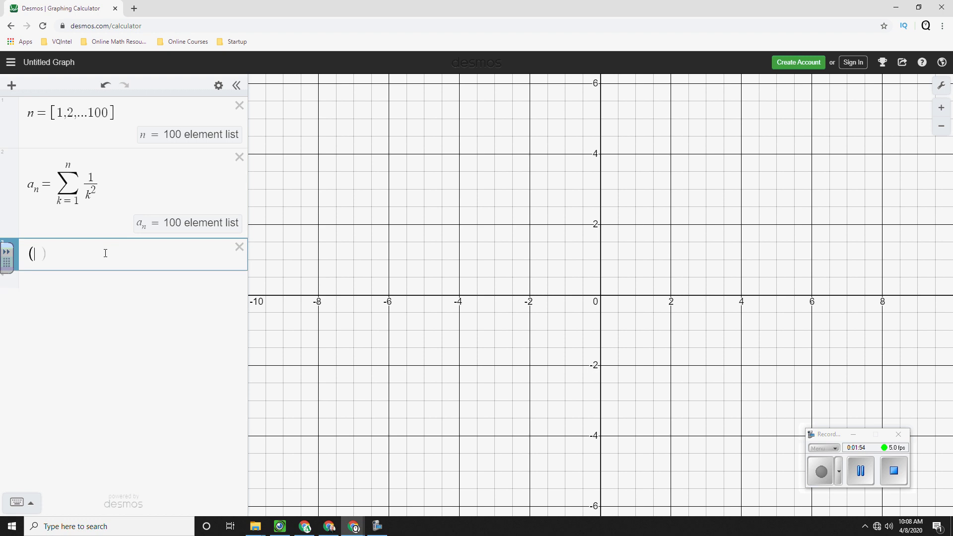
text(a_n)
key(BackSpace)
key(BackSpace)
key(BackSpace)
text(n,a_n)
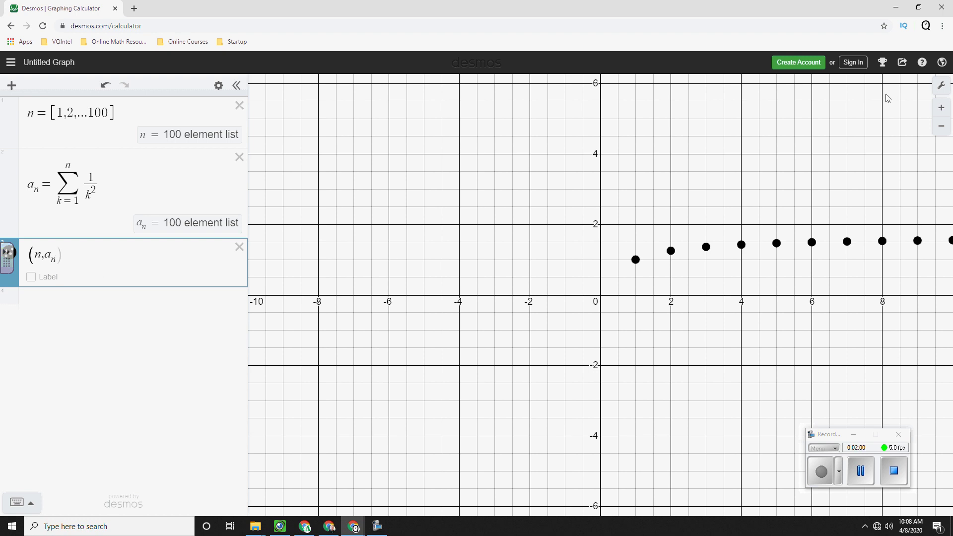
Set the x-axis upper limit to 100 and check the coordinates of plotted points at large n.
click(941, 85)
click(848, 236)
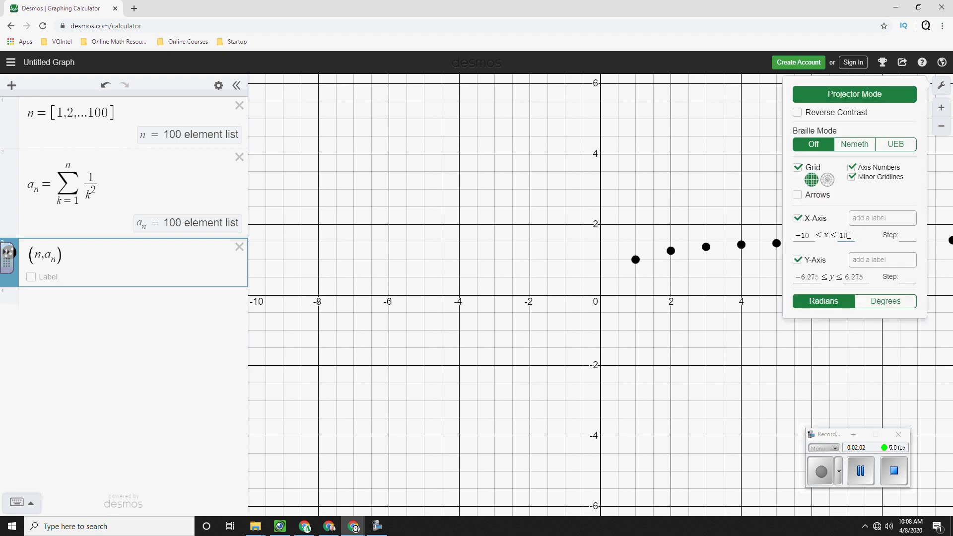
text(0)
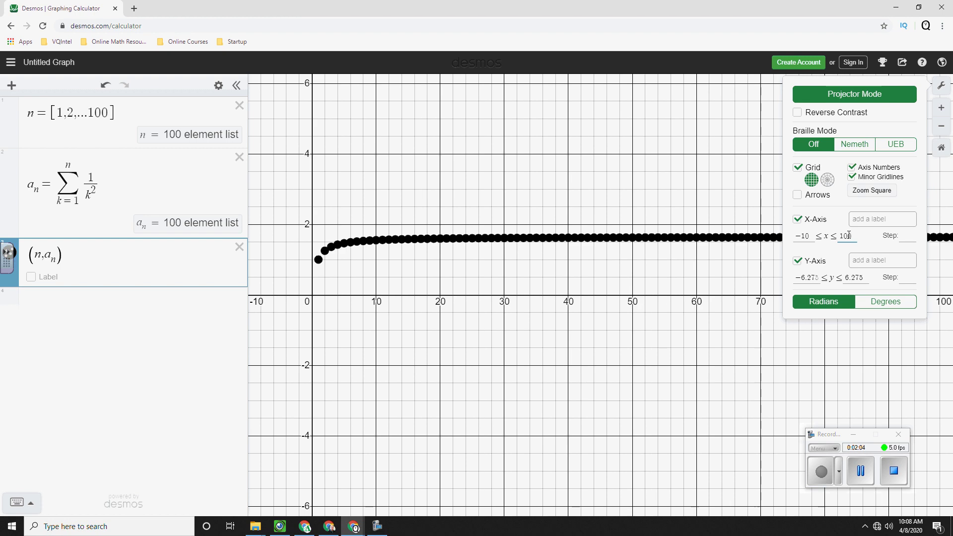
click(723, 278)
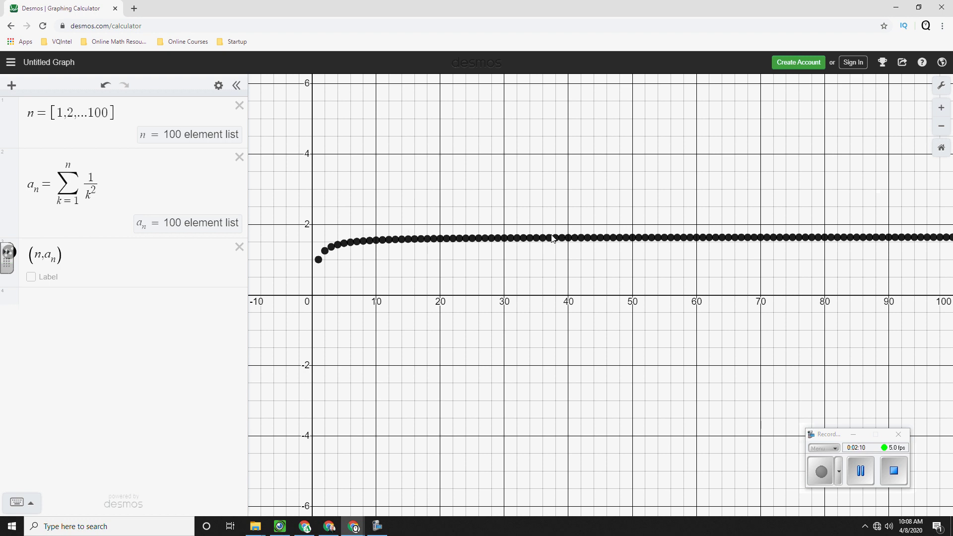
click(780, 239)
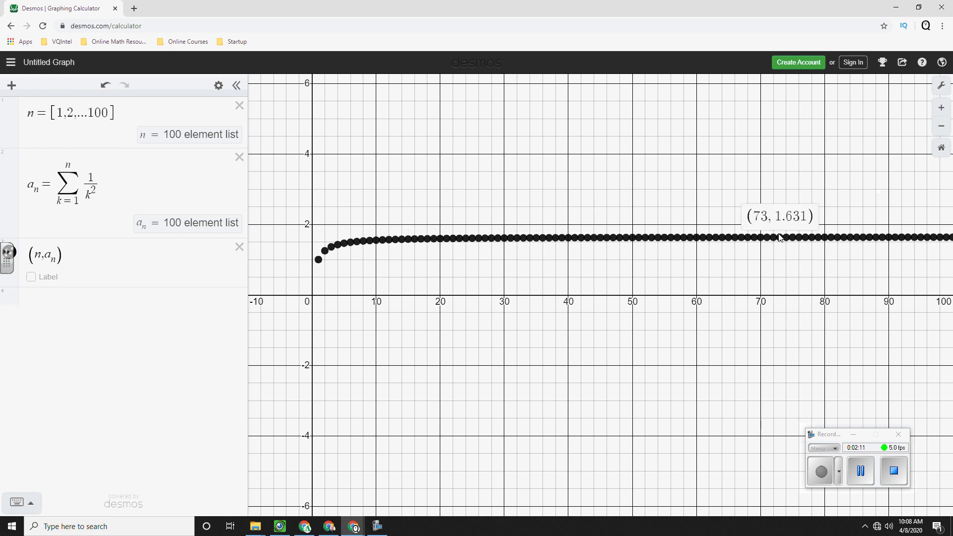
click(884, 239)
click(915, 269)
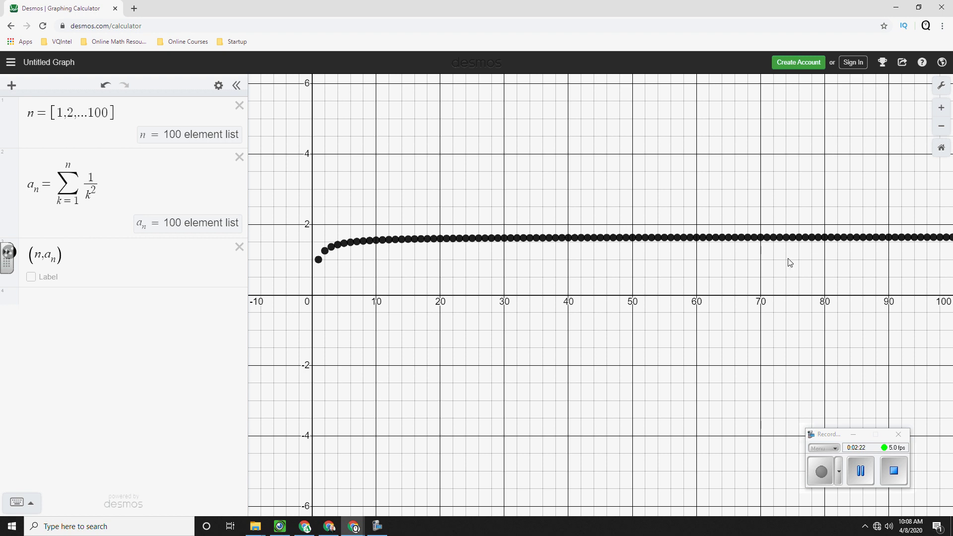
Change the summand of a_n to 1/k and bring the curve's far end into view.
click(98, 195)
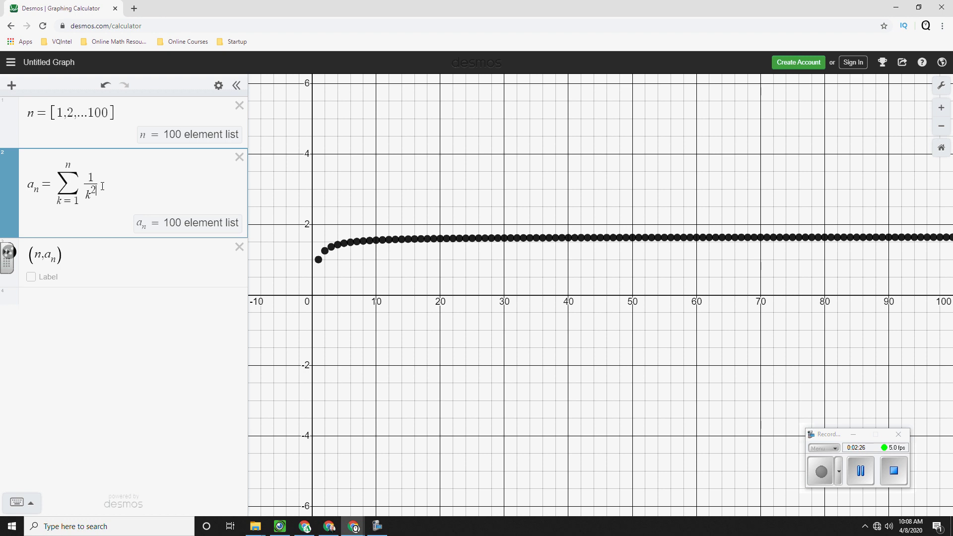
key(BackSpace)
key(BackSpace)
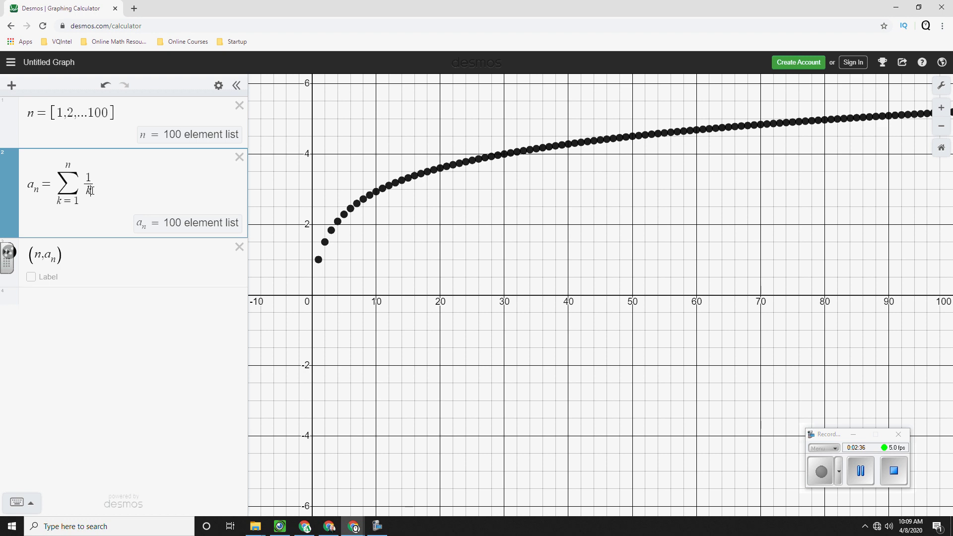
drag(559, 229, 524, 330)
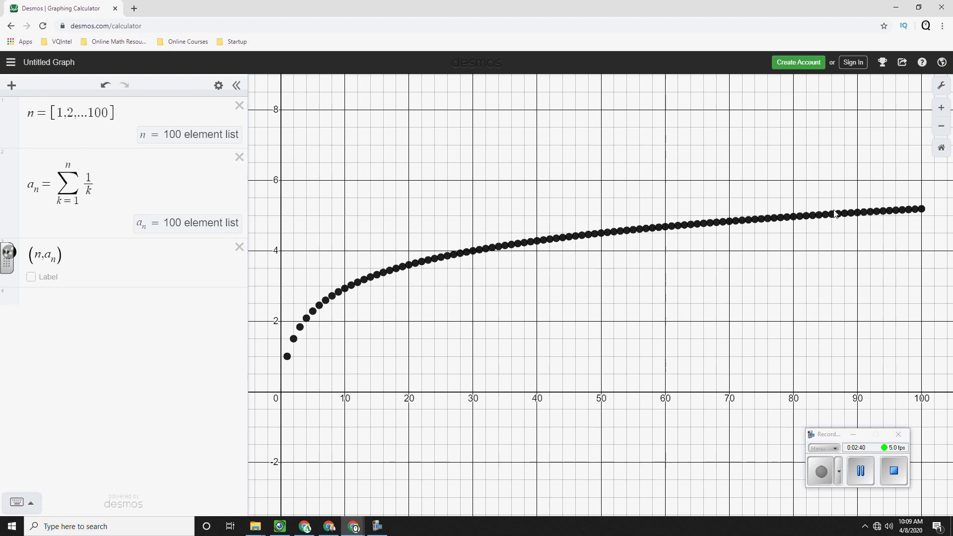
Extend the list n to end at 1000 and set the x-axis upper limit to 1000.
click(108, 113)
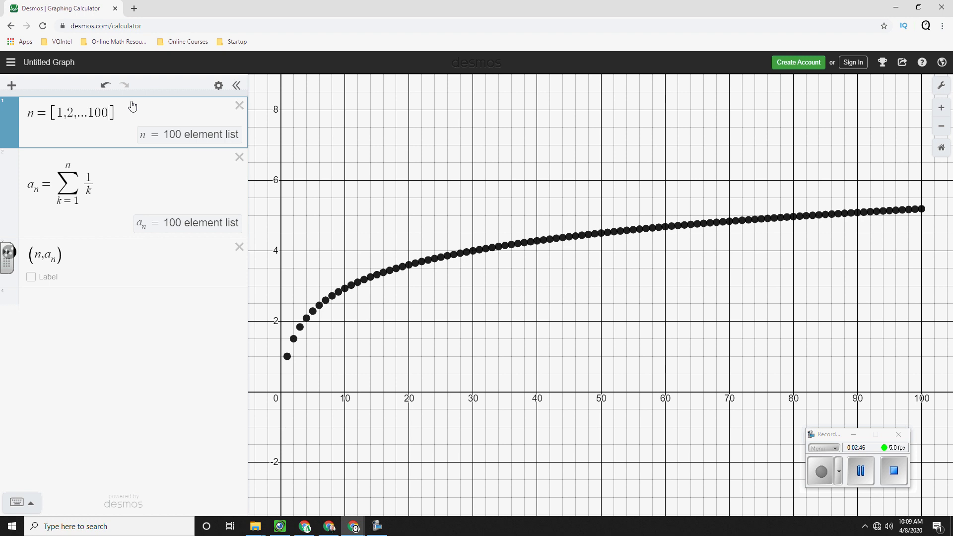
text(0)
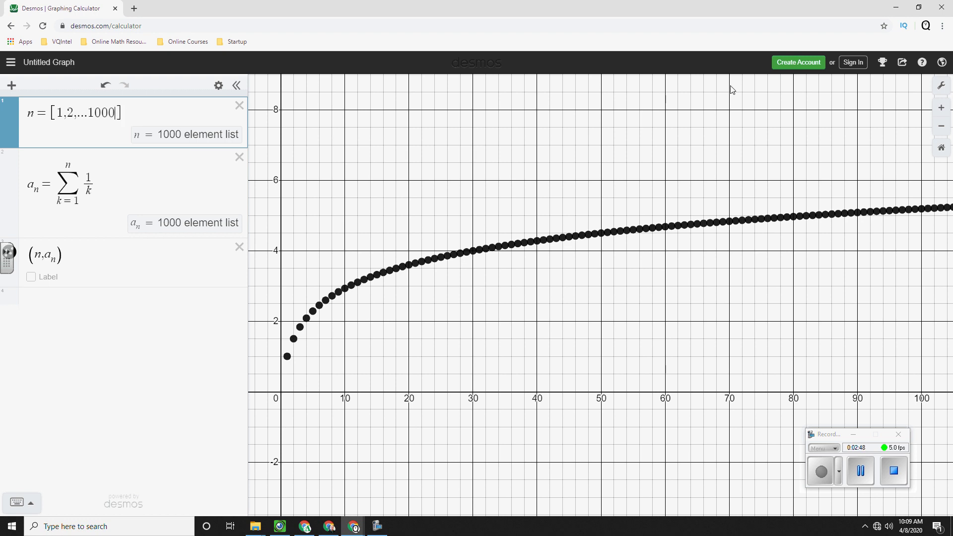
click(942, 86)
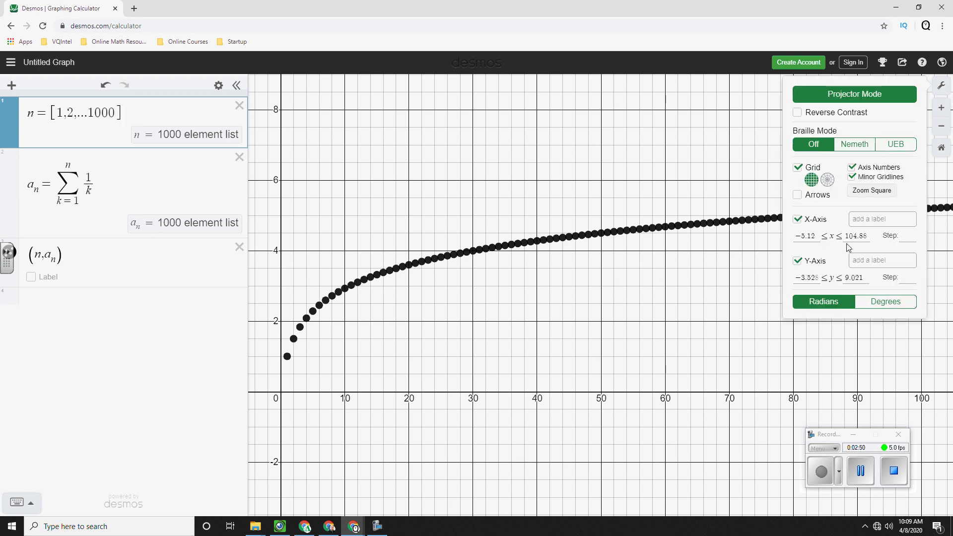
drag(847, 237, 878, 243)
text(1000)
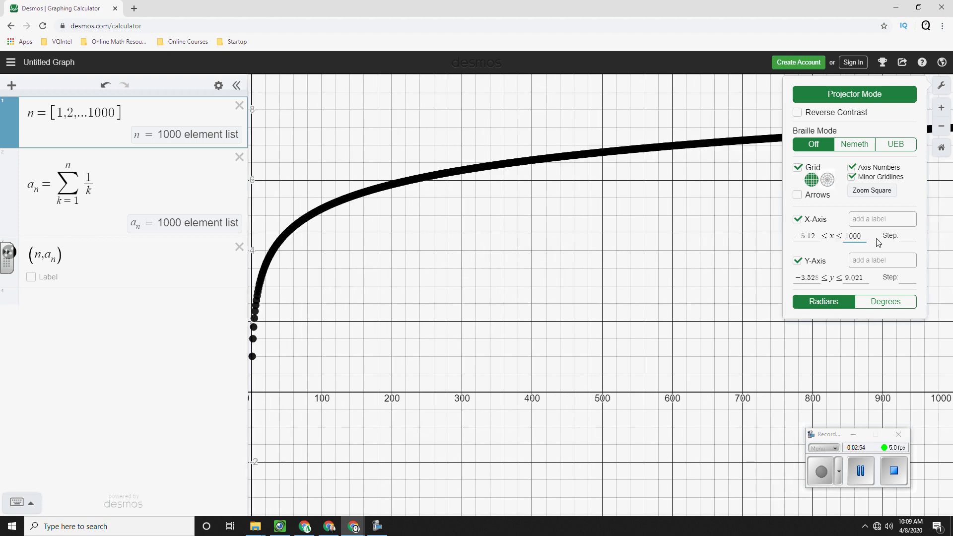
click(683, 243)
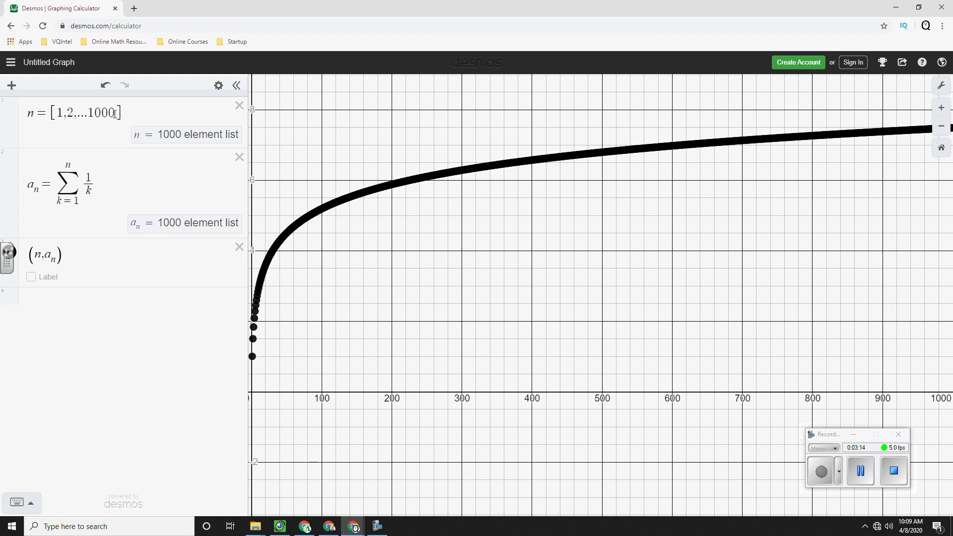
Shorten the list n to end at 100 and set the x-axis upper limit to 100.
click(115, 114)
key(BackSpace)
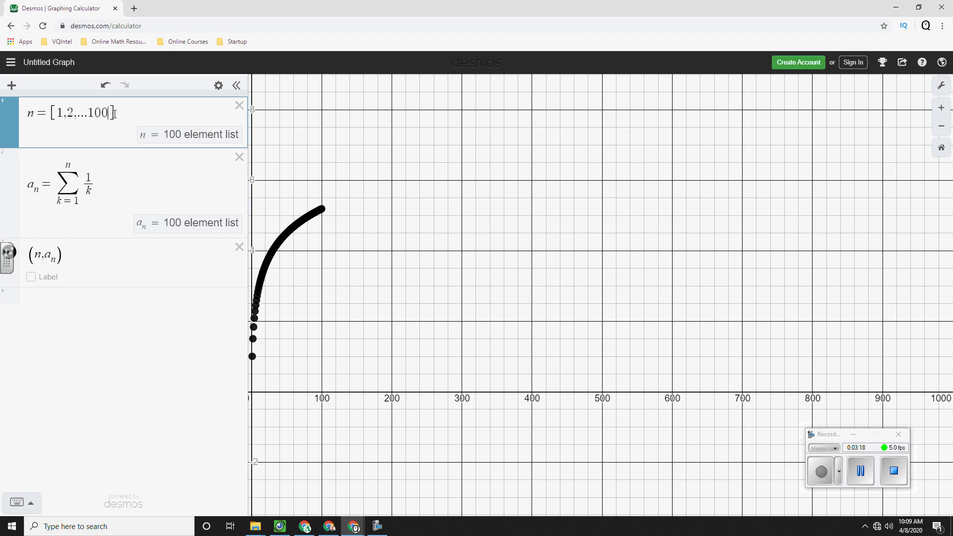
click(941, 88)
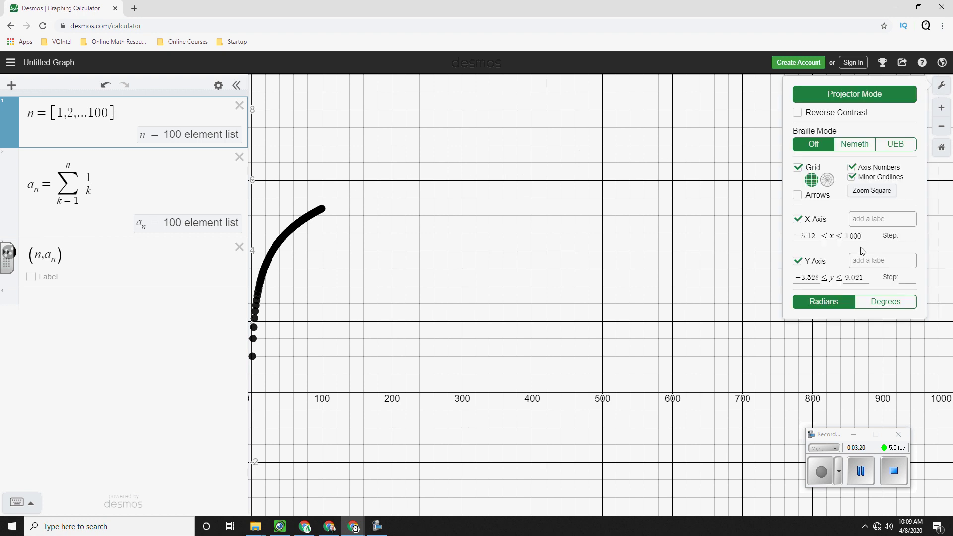
click(863, 237)
key(BackSpace)
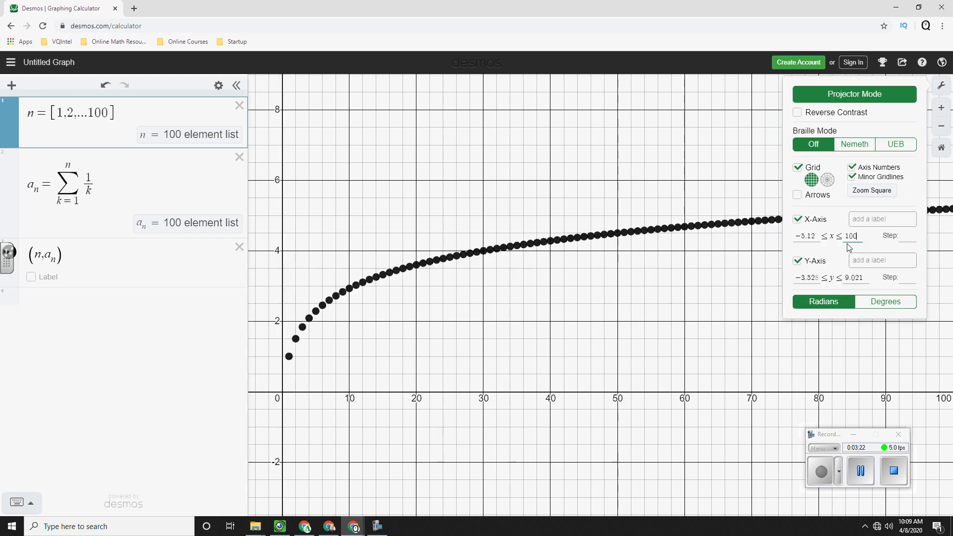
click(705, 283)
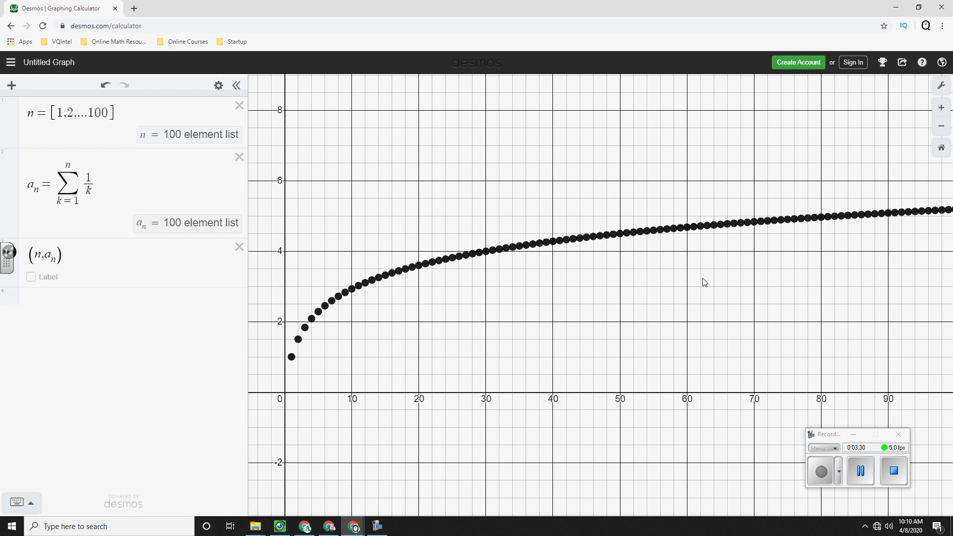
Replace the summand of a_n with (1.1)^k.
click(92, 191)
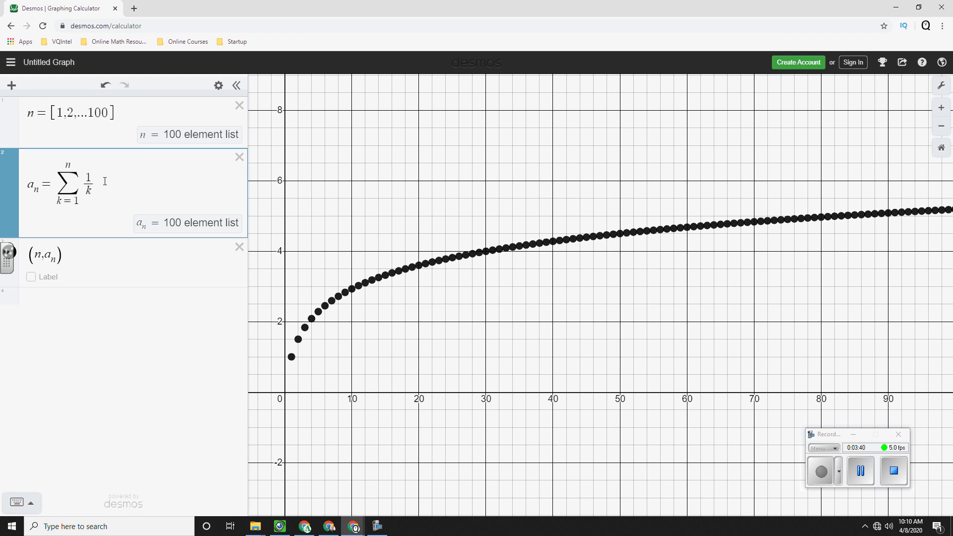
key(BackSpace)
key(BackSpace)
key(BackSpace)
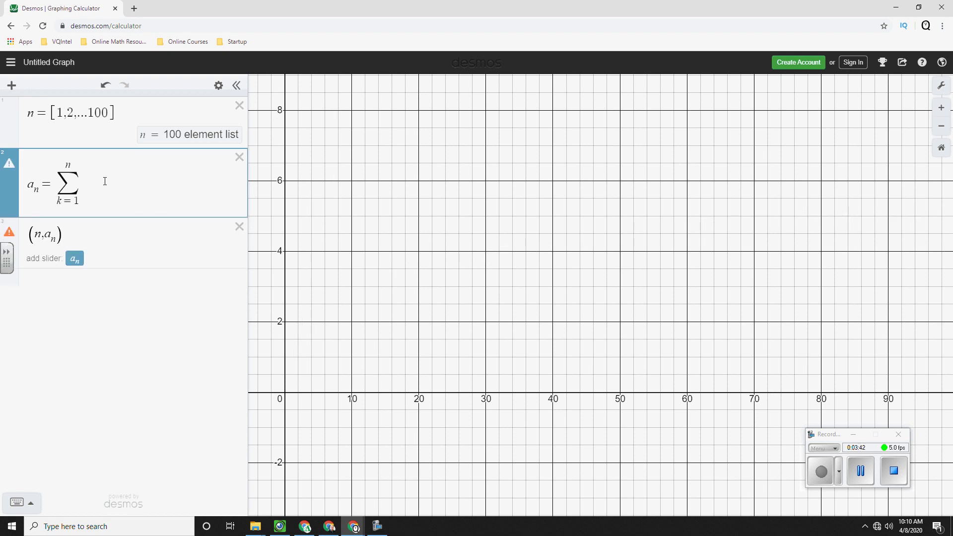
text((1.1)
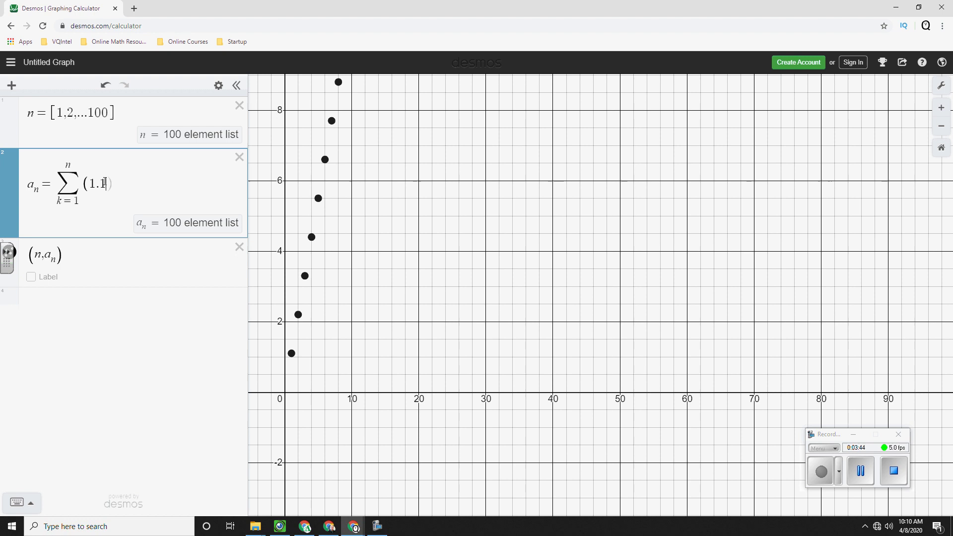
text()^k)
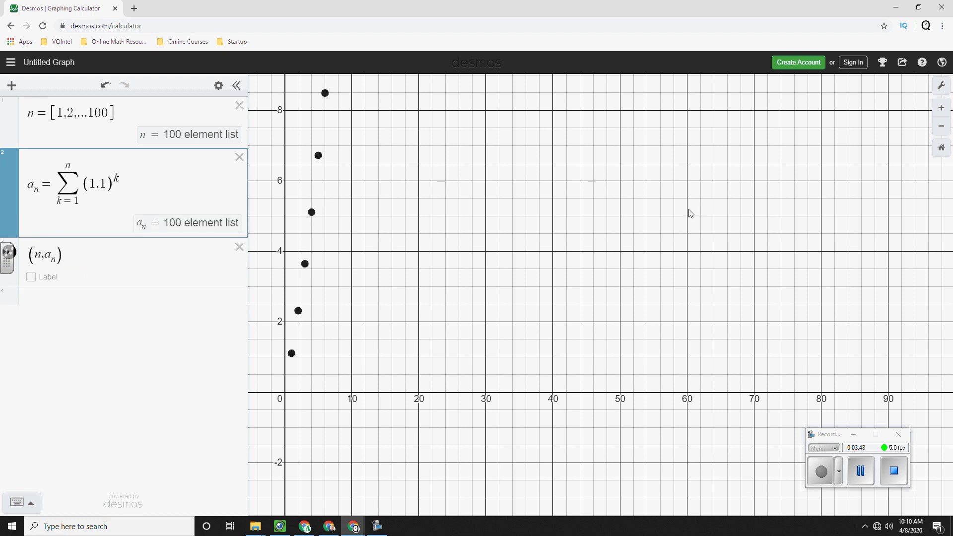
Set the y-axis upper limit to 100 in the graph settings.
click(942, 86)
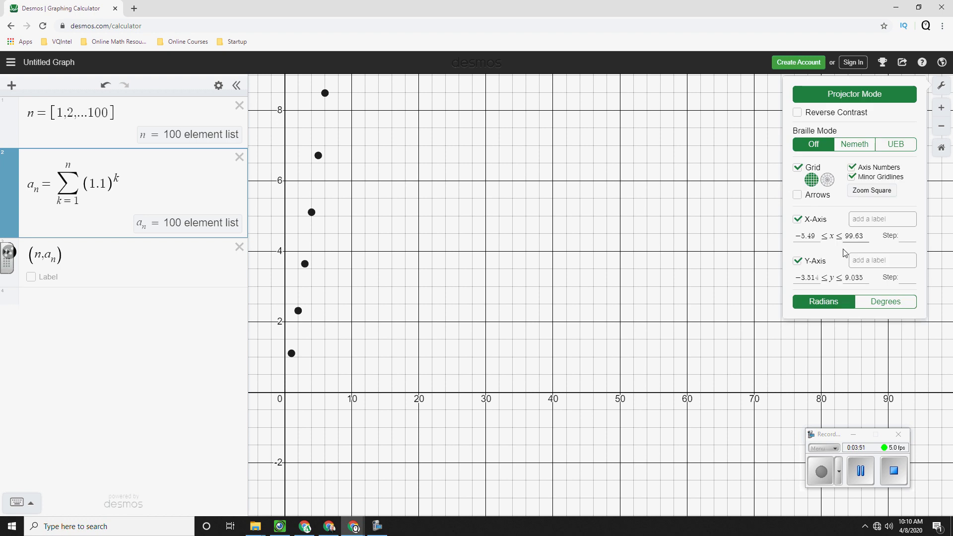
drag(844, 278, 868, 279)
text(100)
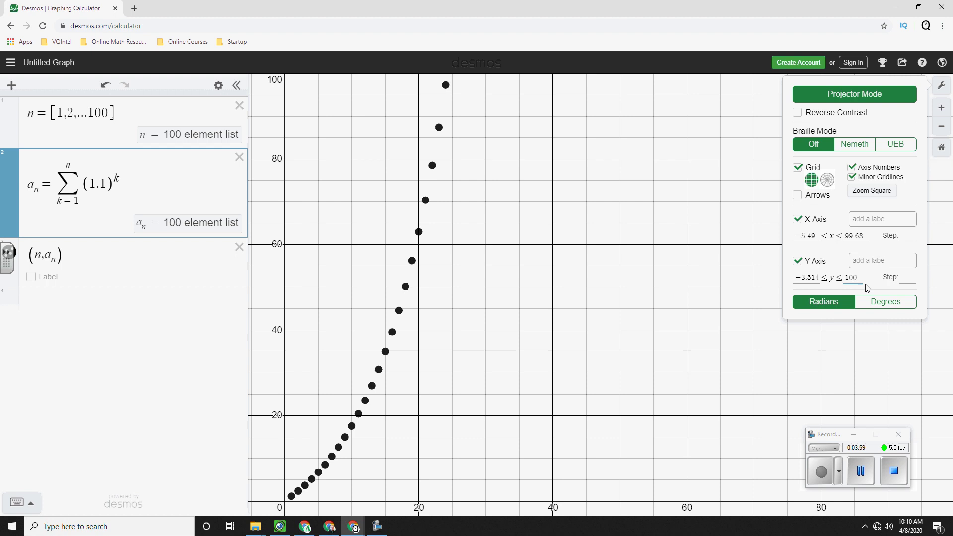
Raise the y-axis upper limit to 100000 in the graph settings.
text(00)
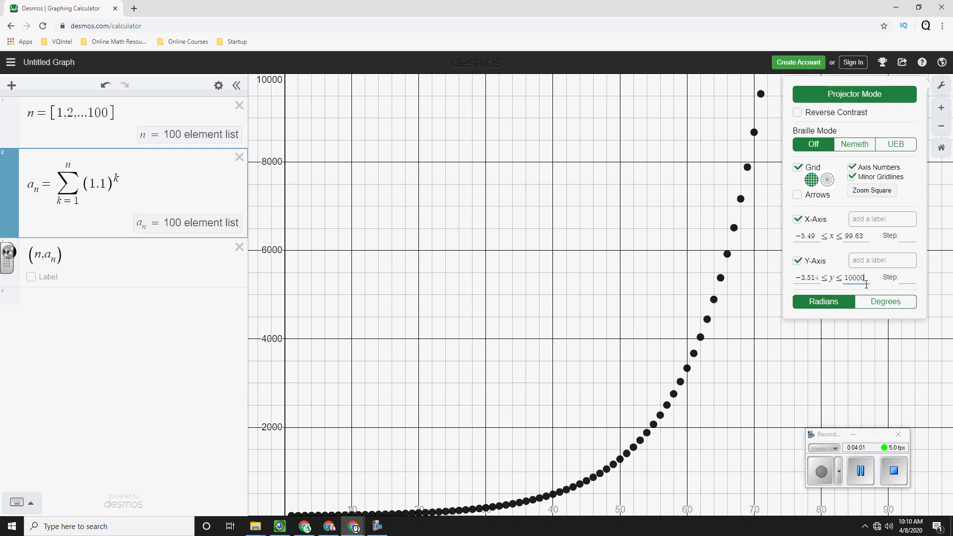
text(0)
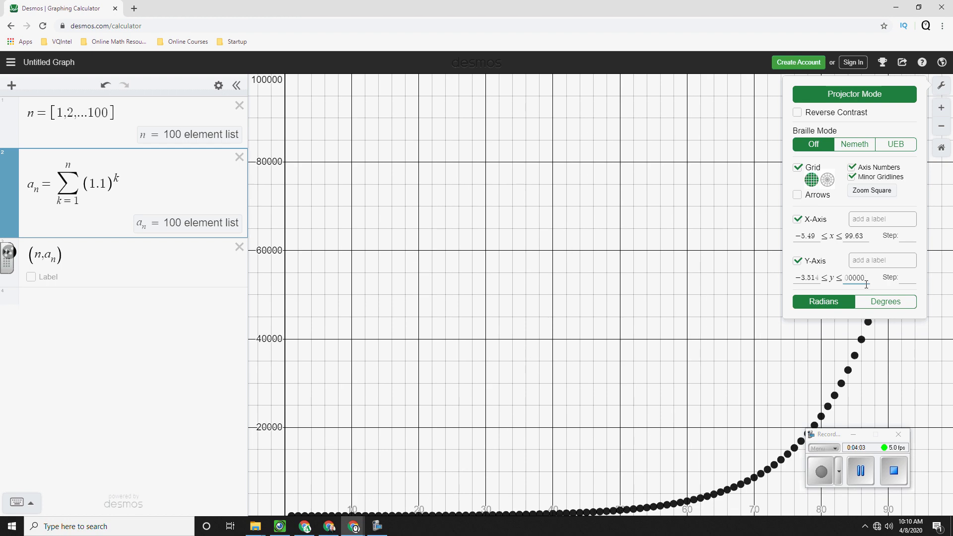
click(718, 301)
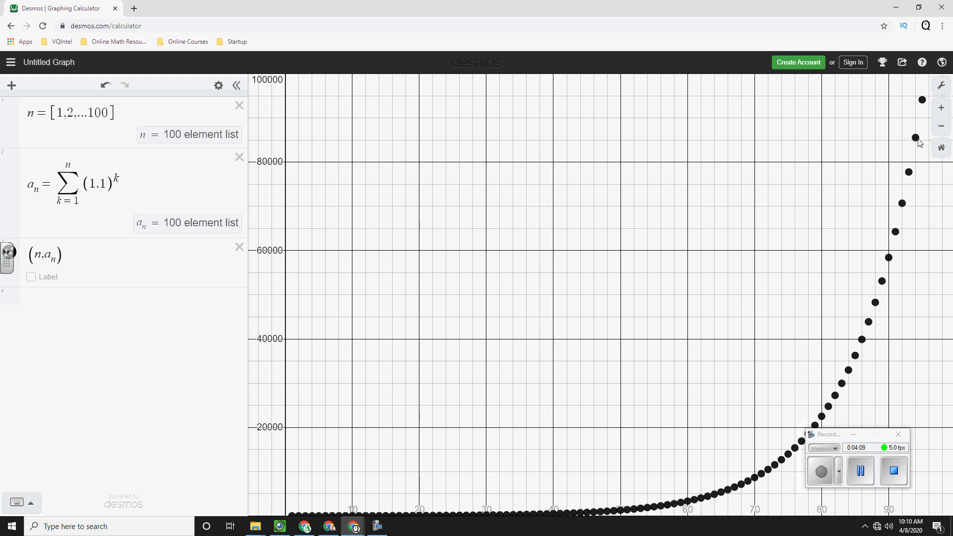
Change the base of the summand in a_n to -1.1 and set the y-axis upper limit to 10000.
click(90, 184)
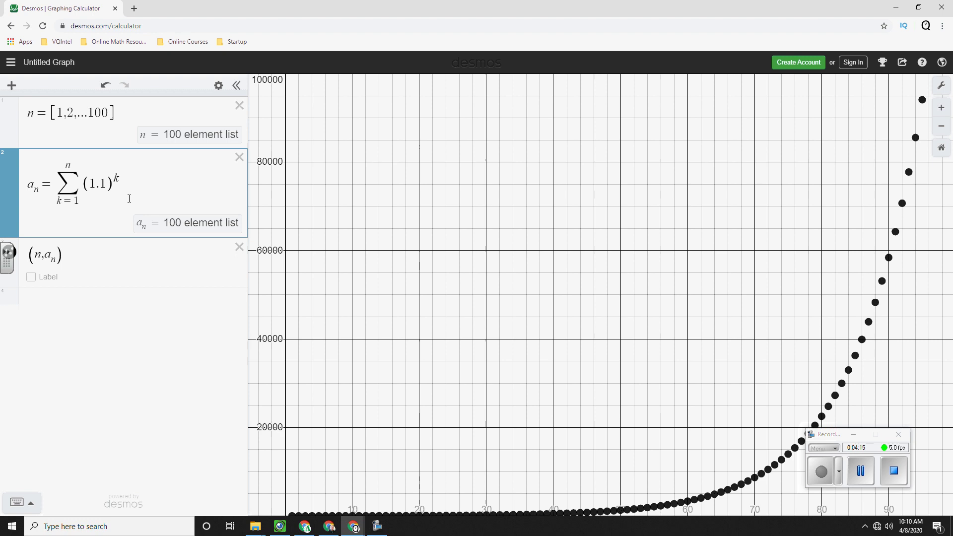
text(-)
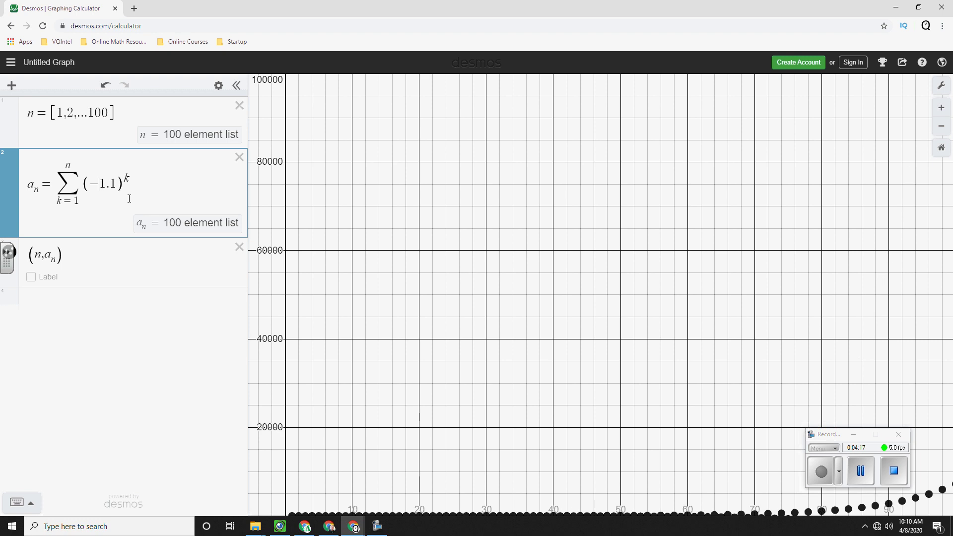
click(941, 85)
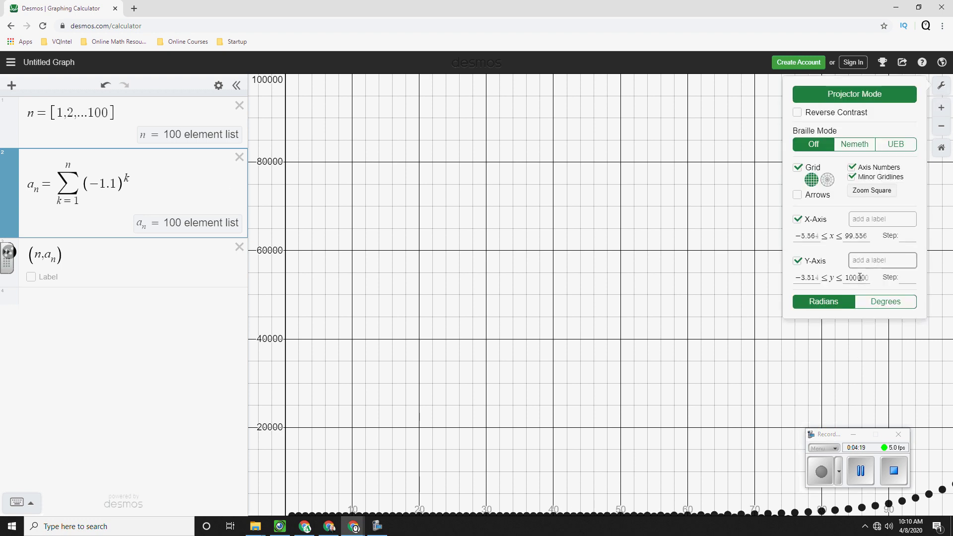
click(860, 278)
key(BackSpace)
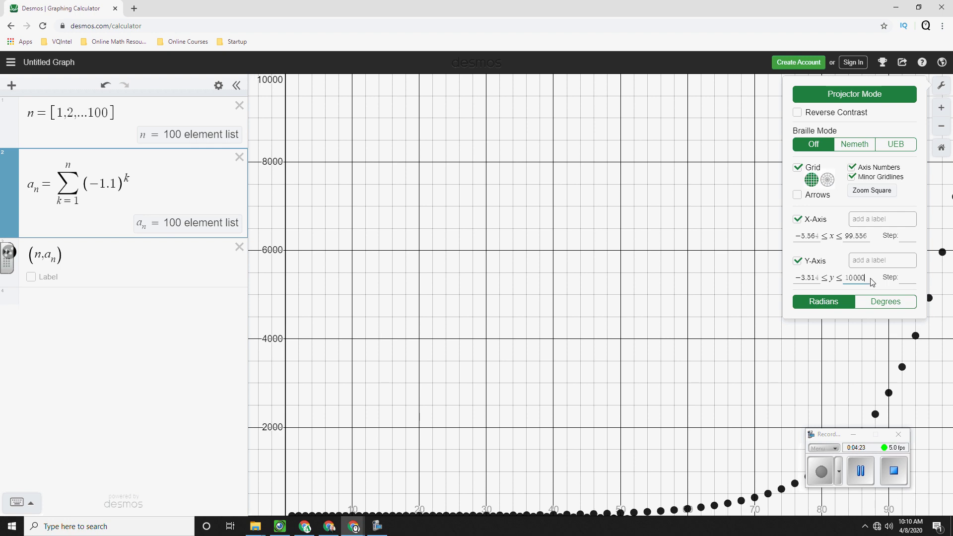
drag(724, 385, 692, 144)
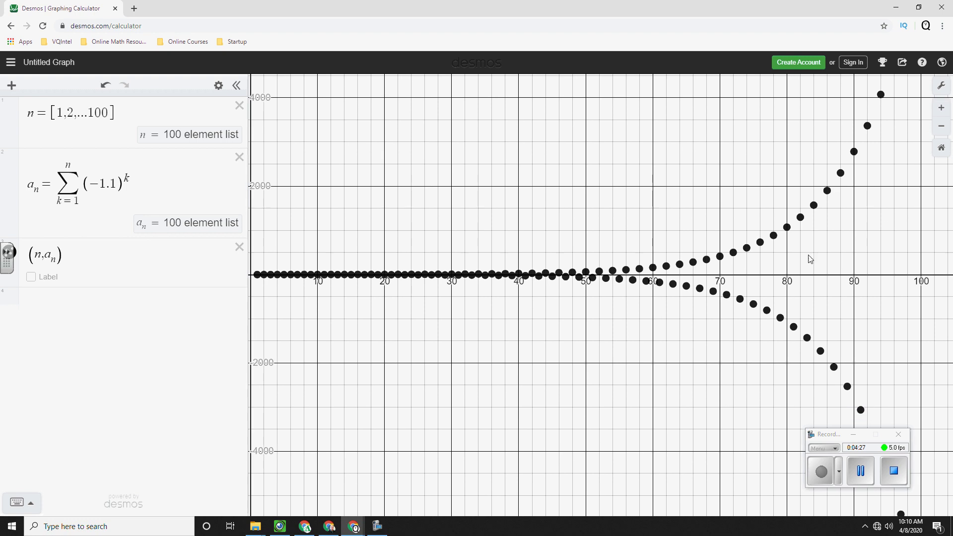
click(816, 441)
drag(815, 440, 680, 455)
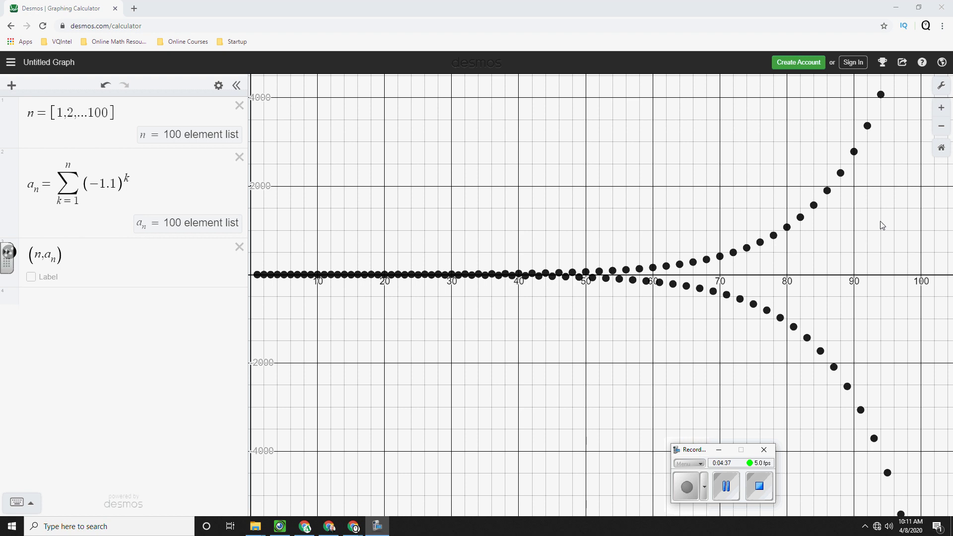
Replace the base of the summand in a_n with -0.9 and set the y-axis range from -10 to 10.
drag(115, 183, 94, 183)
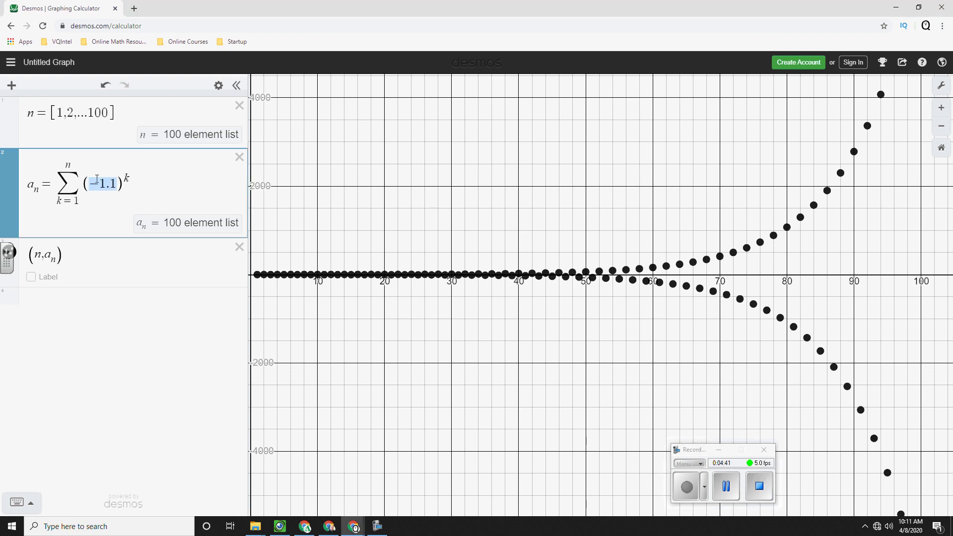
text(-0.9)
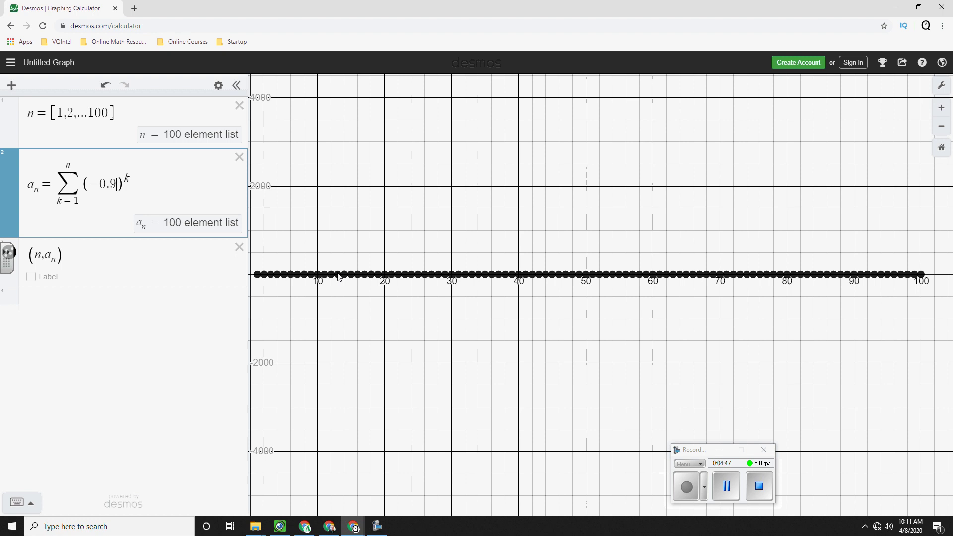
click(942, 86)
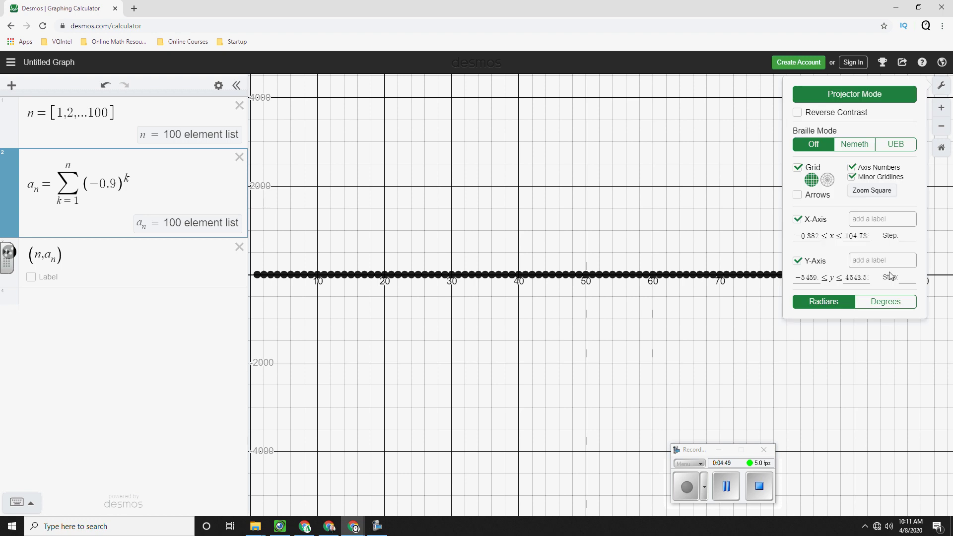
drag(843, 276, 897, 279)
text(10)
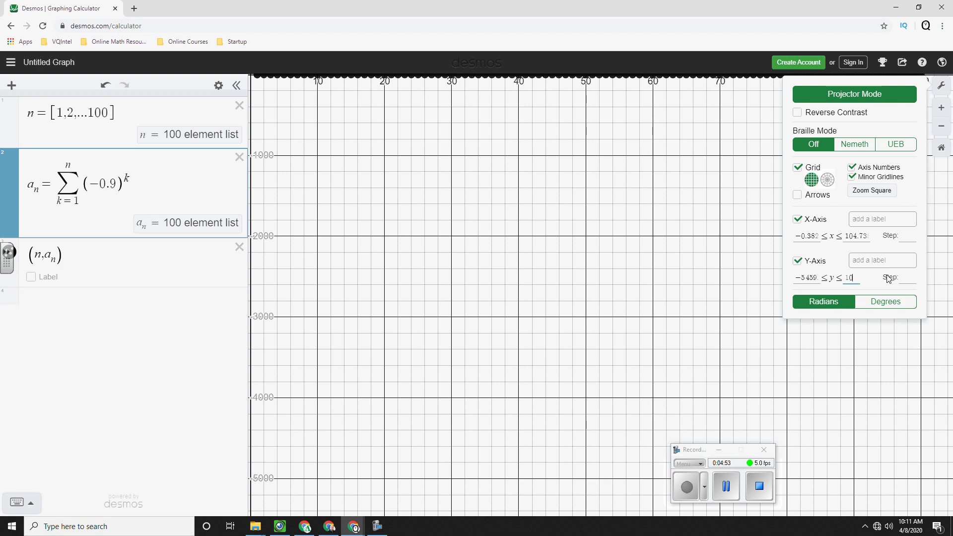
drag(820, 278, 794, 278)
text(10)
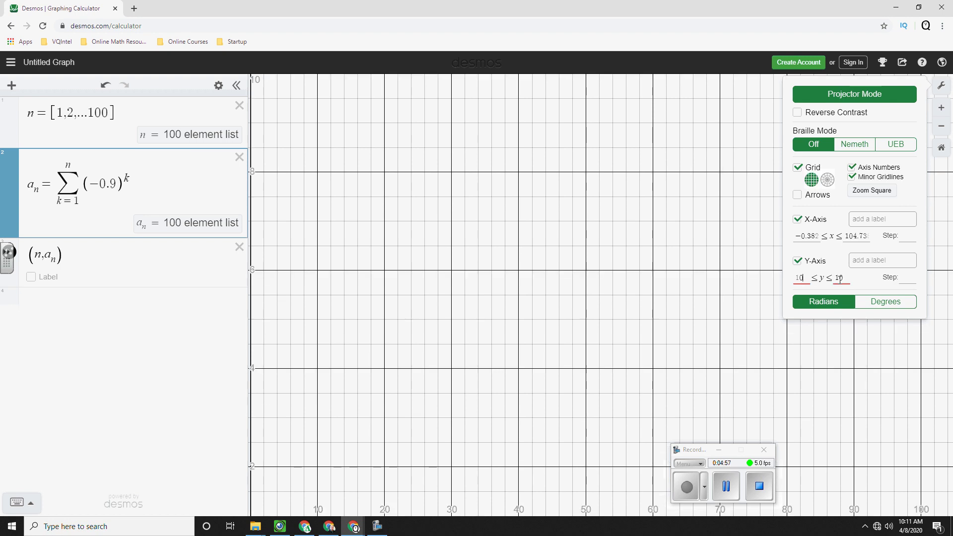
text(-)
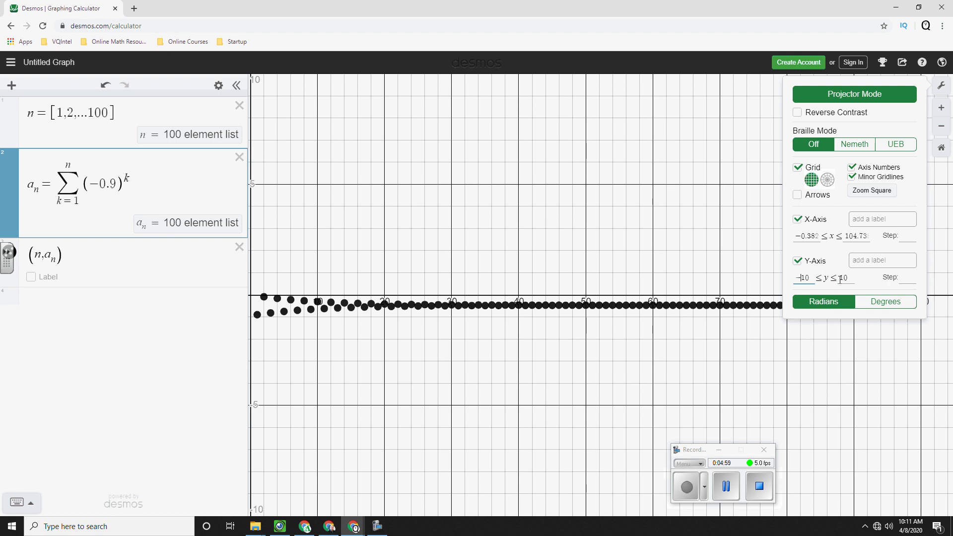
click(603, 387)
Narrow the y-axis range to run from -1 to 1 and examine the plotted partial sums.
scroll(546, 352, up, 1)
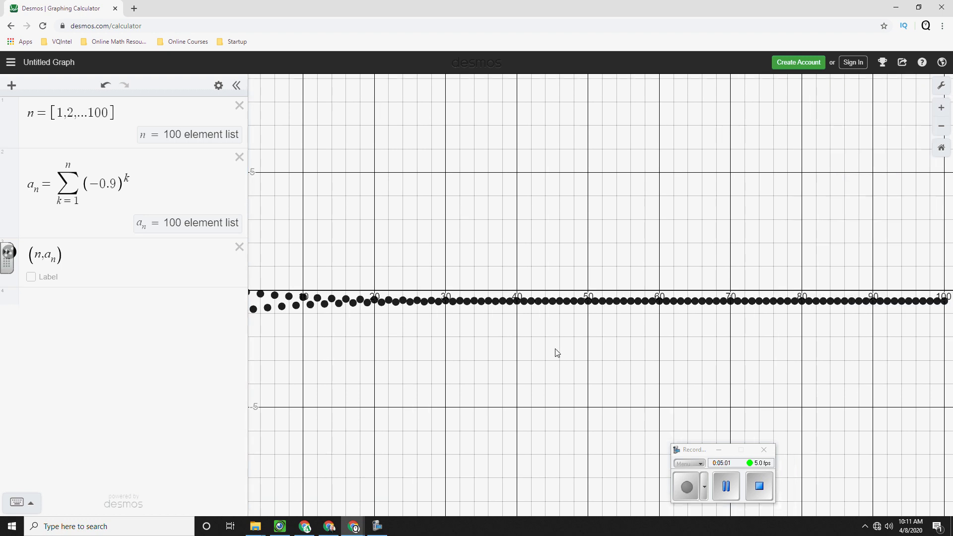
drag(556, 351, 568, 353)
click(942, 87)
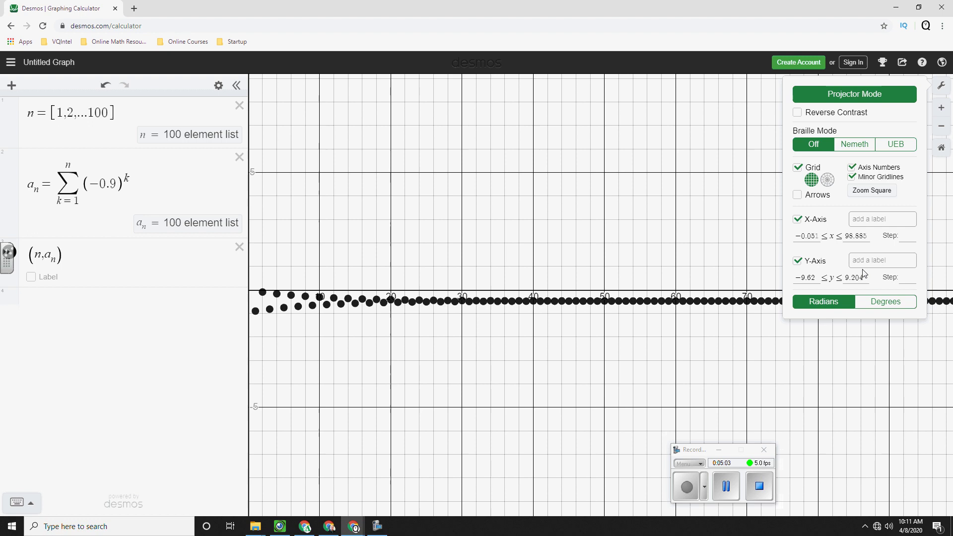
double_click(854, 277)
text(1)
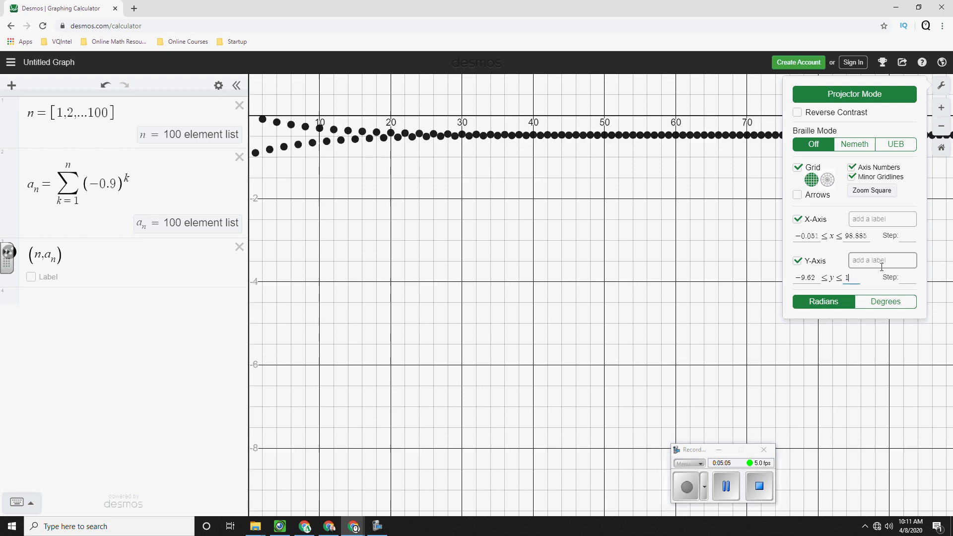
key(shift+Tab)
text(-1)
click(627, 366)
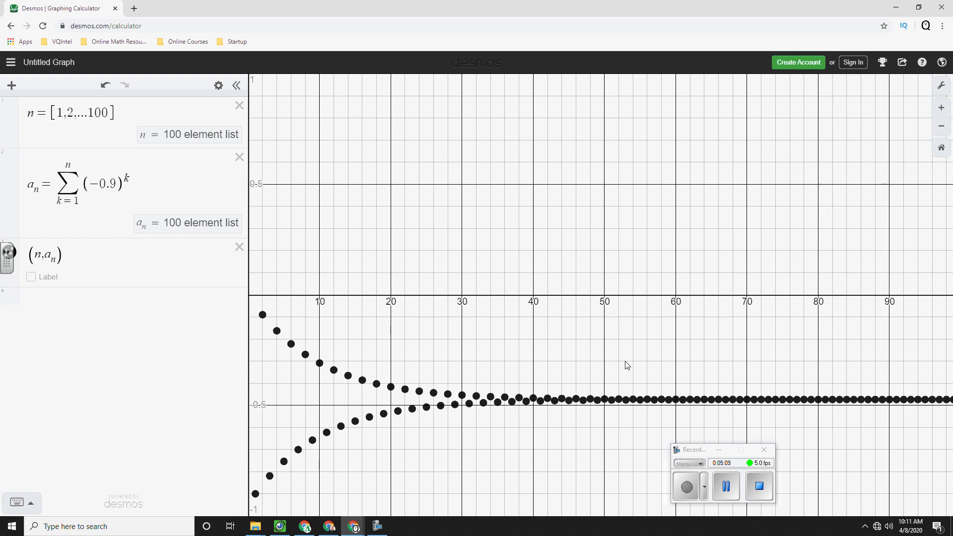
click(925, 404)
click(924, 419)
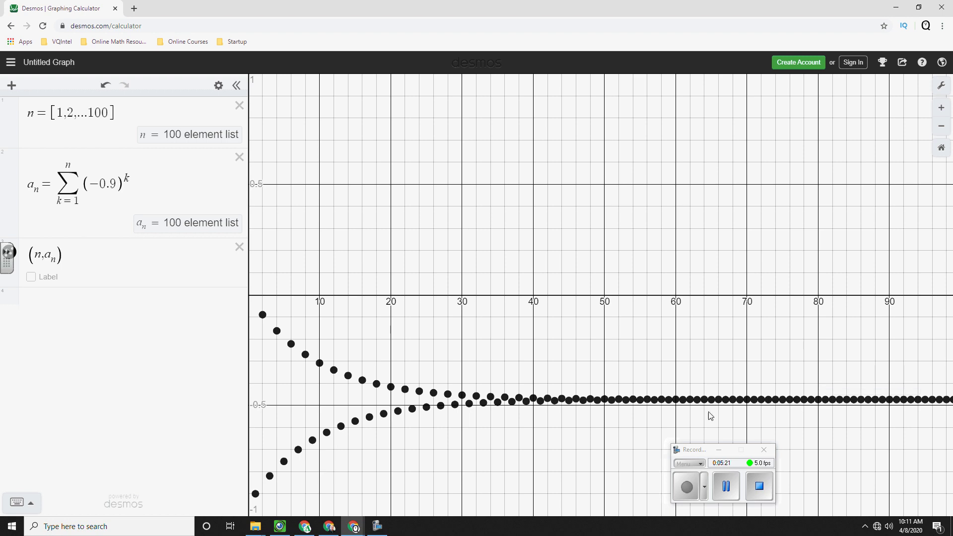